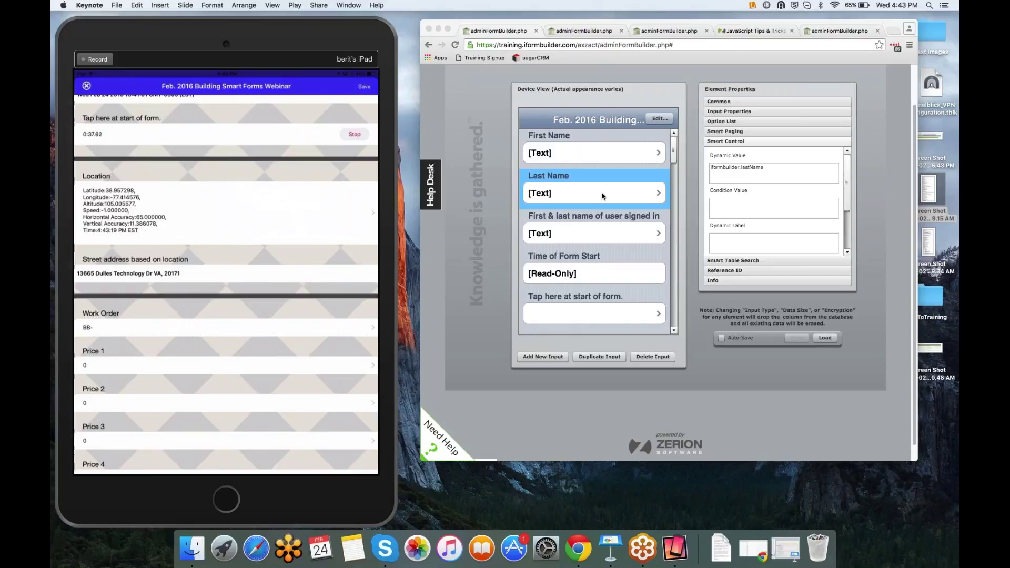
# Examine the Location element's Smart Control dynamic value in the form builder.
pyautogui.click(673, 160)
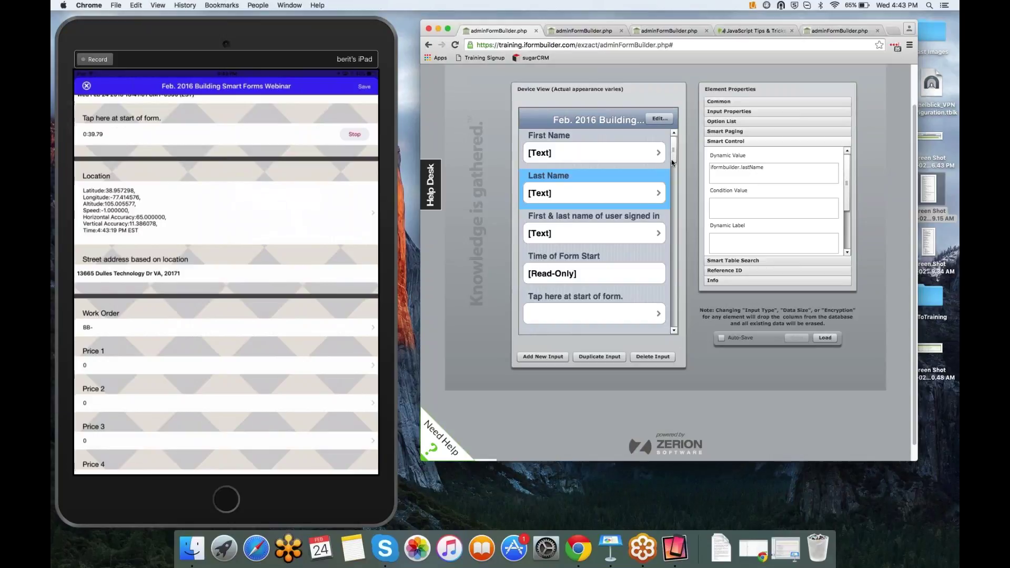
pyautogui.scroll(-6, 616, 244)
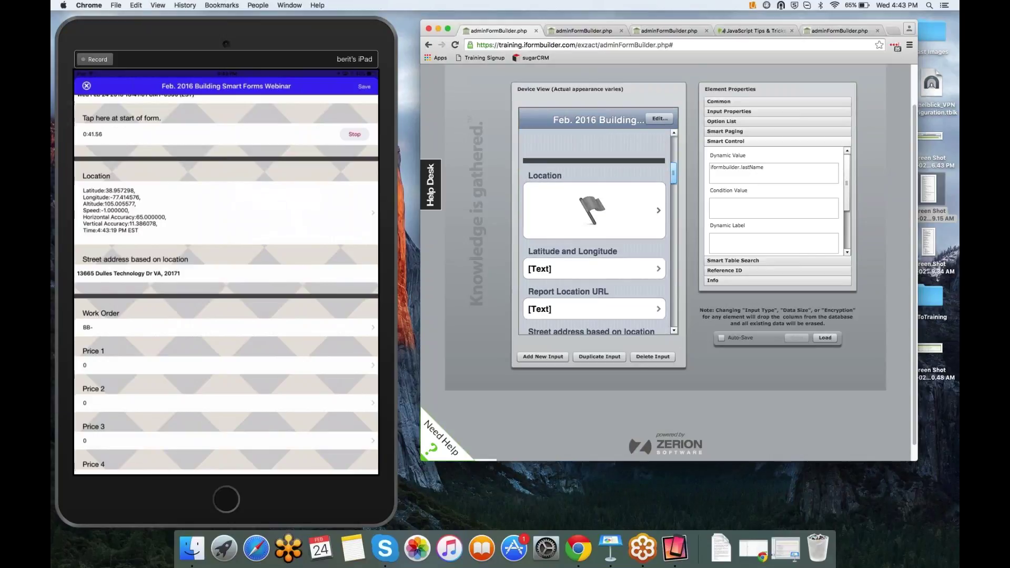
pyautogui.click(610, 227)
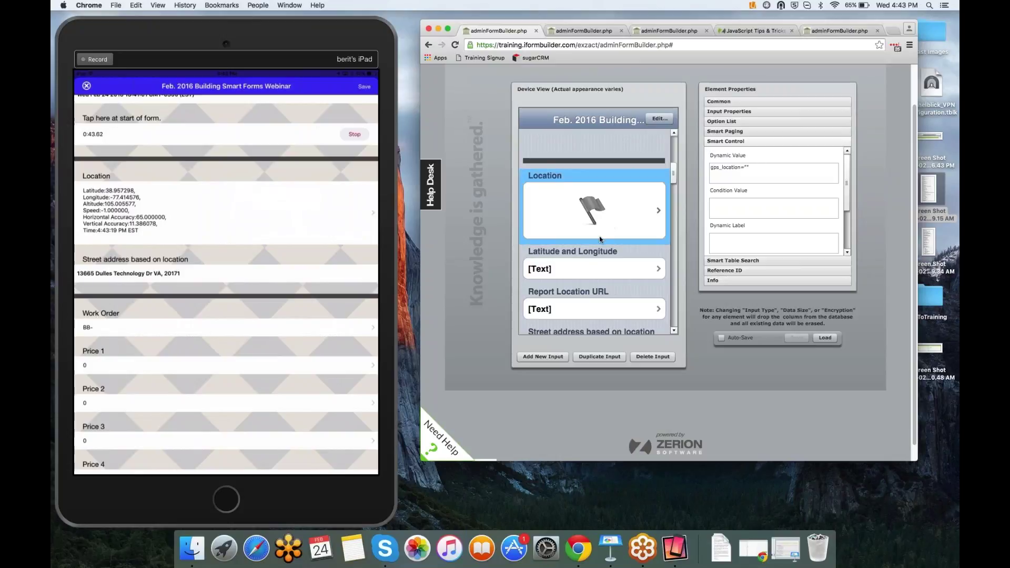
pyautogui.moveTo(780, 168); pyautogui.dragTo(695, 167)
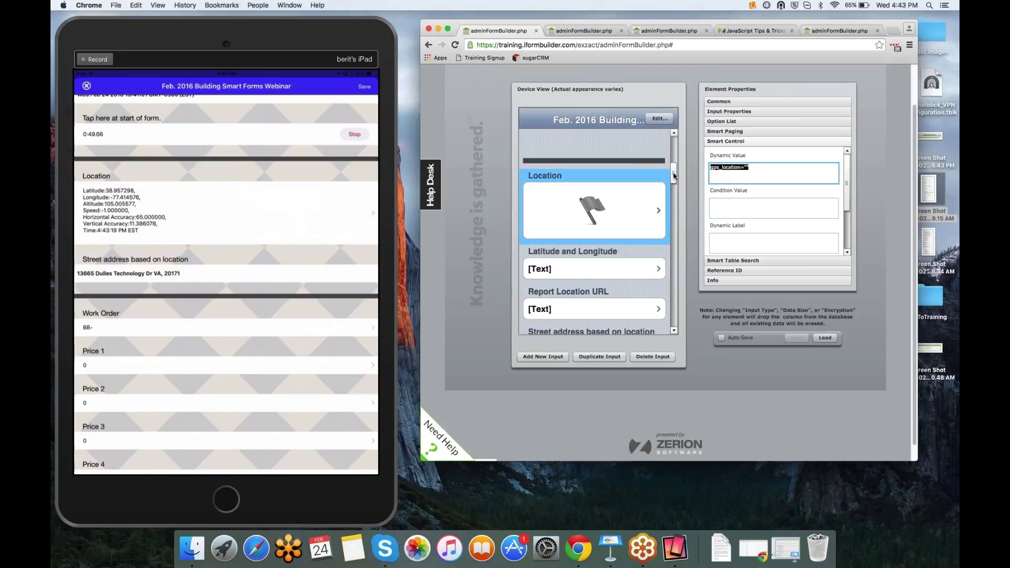
# Examine the condition value of the Street address based on location element and the Location element's data column name it refers to.
pyautogui.scroll(-2, 595, 226)
pyautogui.click(591, 190)
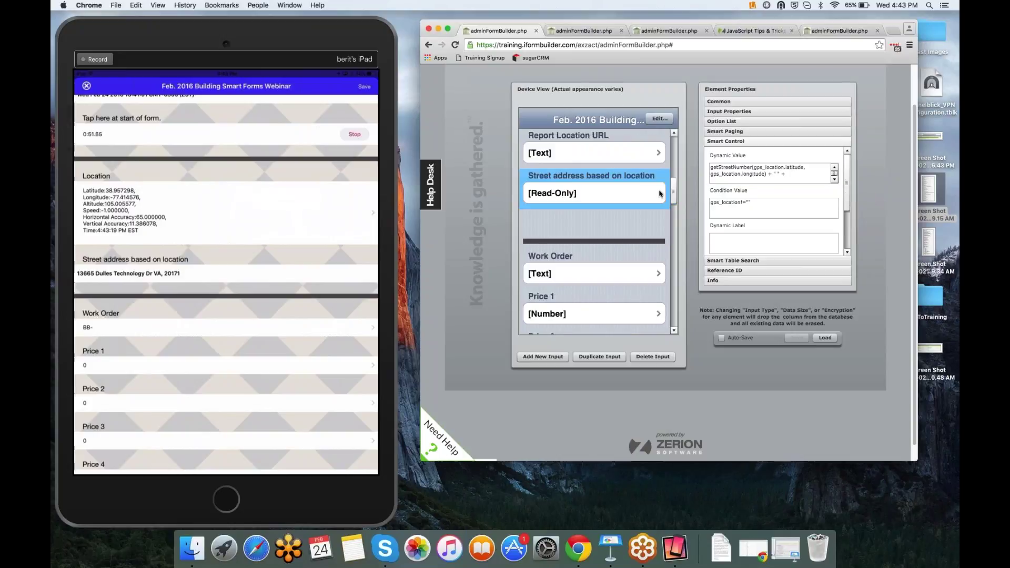
pyautogui.moveTo(756, 206); pyautogui.dragTo(693, 202)
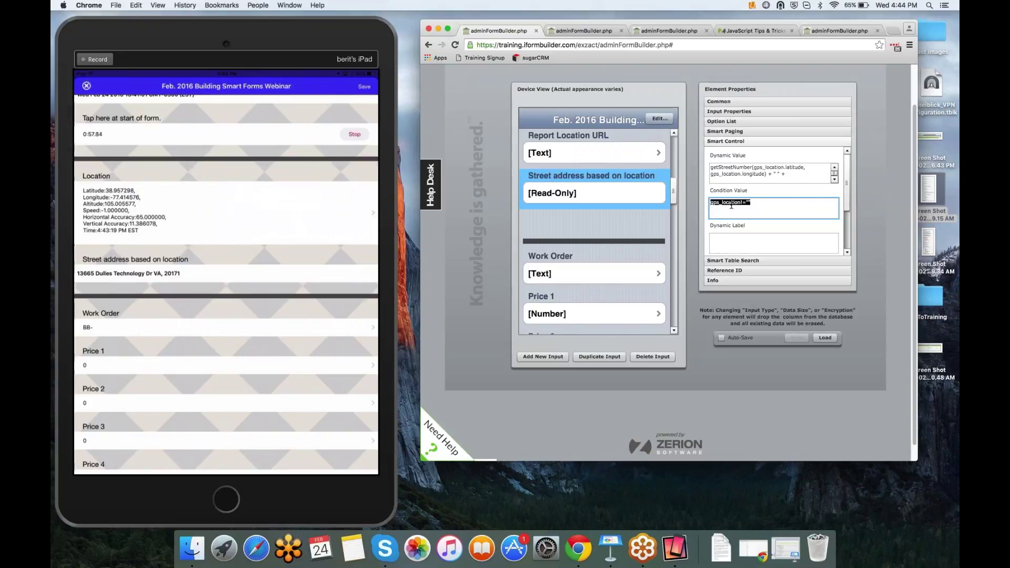
pyautogui.moveTo(742, 202); pyautogui.dragTo(709, 203)
pyautogui.scroll(3, 594, 226)
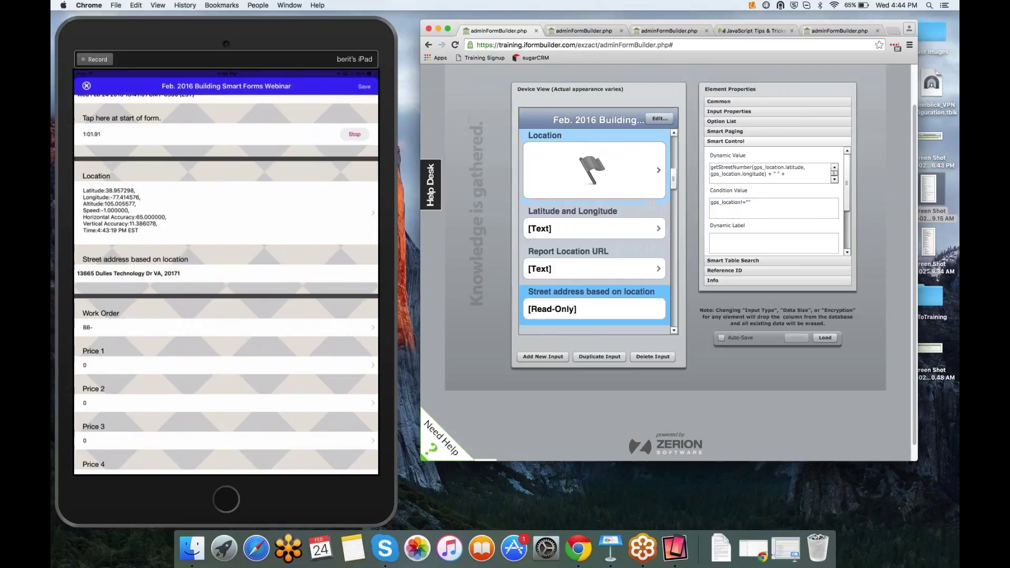
pyautogui.click(741, 202)
pyautogui.write('!')
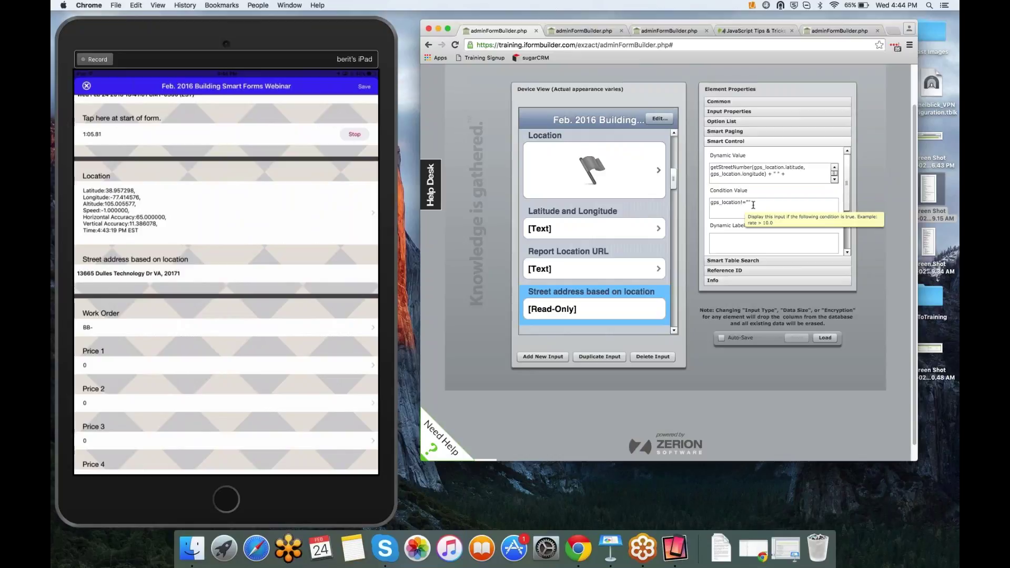
pyautogui.click(664, 166)
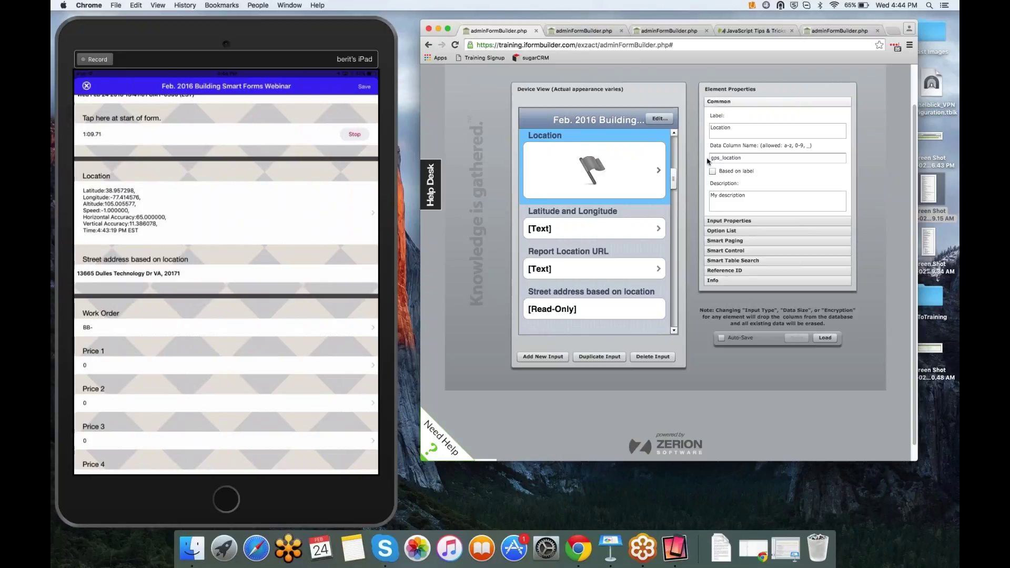
pyautogui.moveTo(710, 161); pyautogui.dragTo(748, 162)
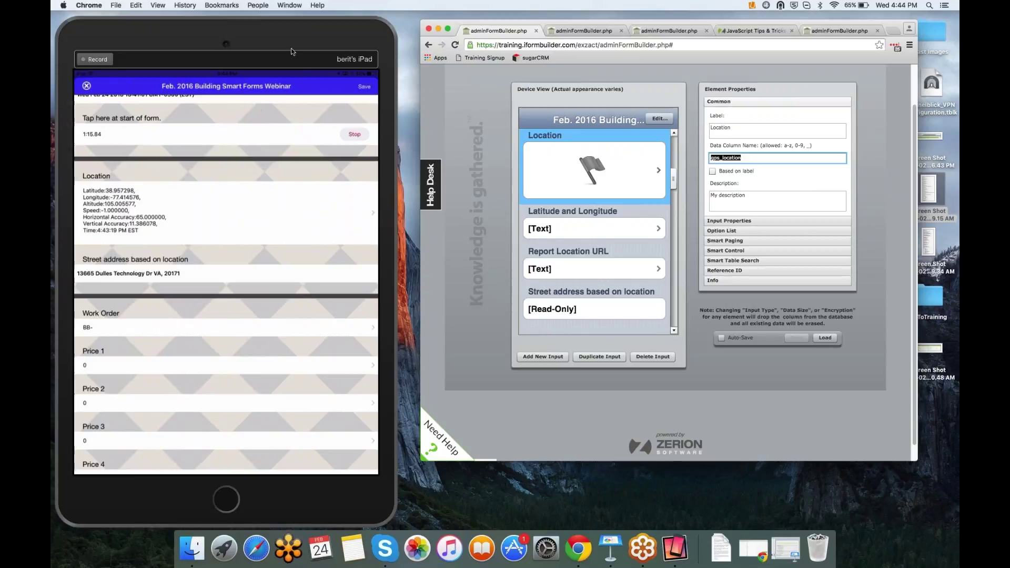
# Bring the mirrored iPad window to the front and view the location and street address fields on the form.
pyautogui.click(307, 35)
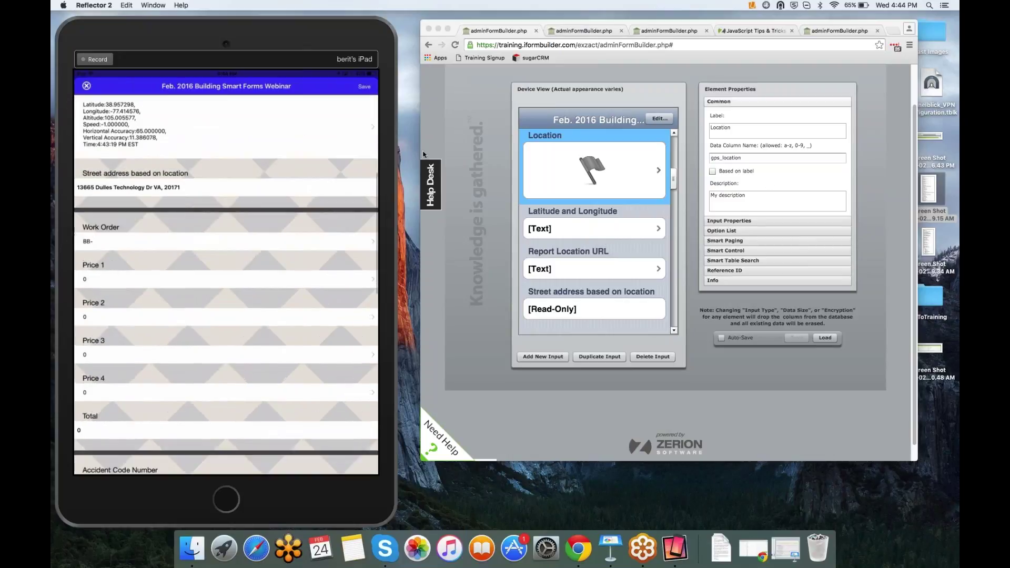
pyautogui.moveTo(278, 33); pyautogui.dragTo(565, 33)
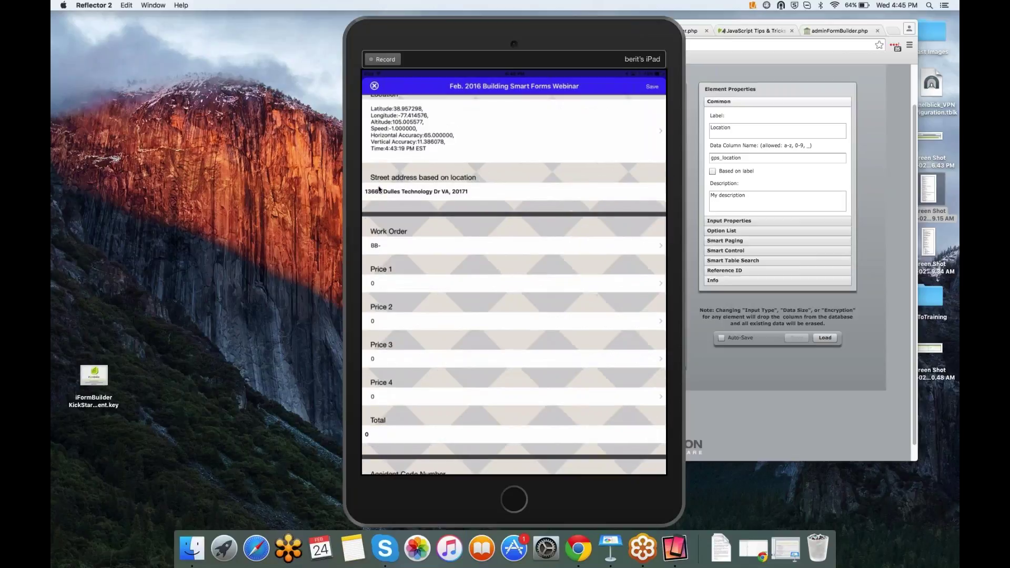
pyautogui.moveTo(600, 28); pyautogui.dragTo(358, 27)
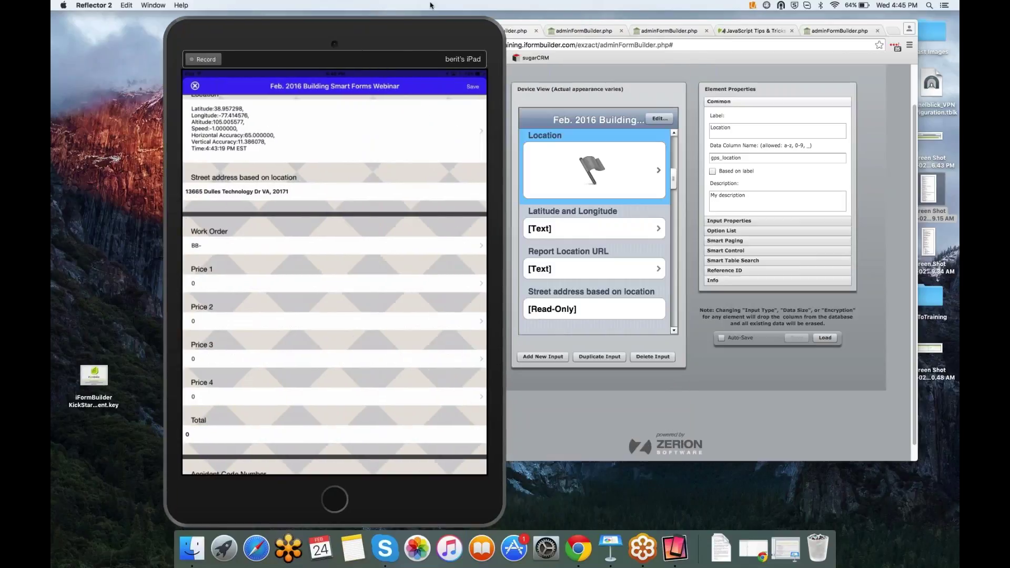
# Examine the input type of the "Tap here at start of form." element in the form builder.
pyautogui.click(673, 181)
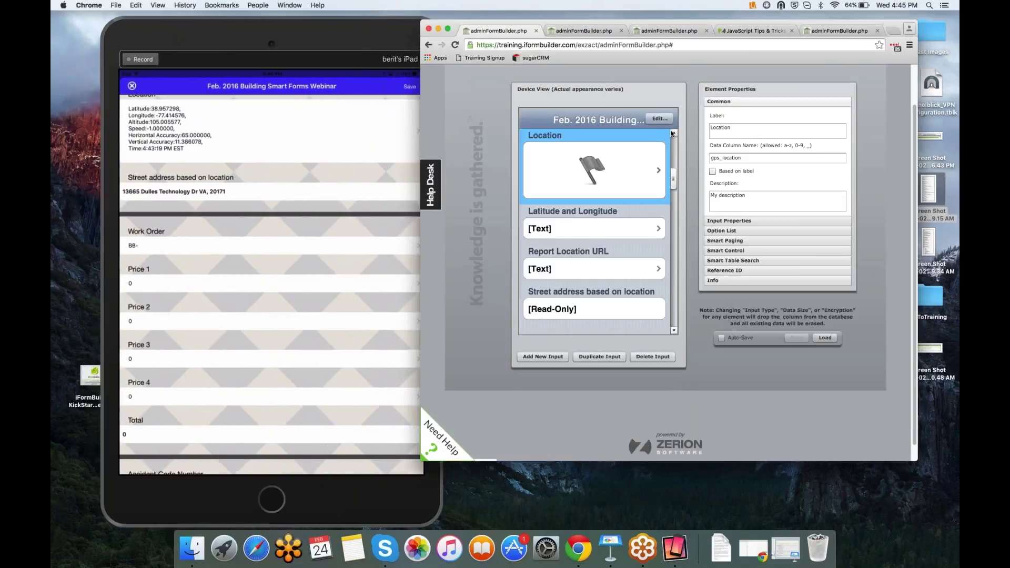
pyautogui.scroll(5, 677, 150)
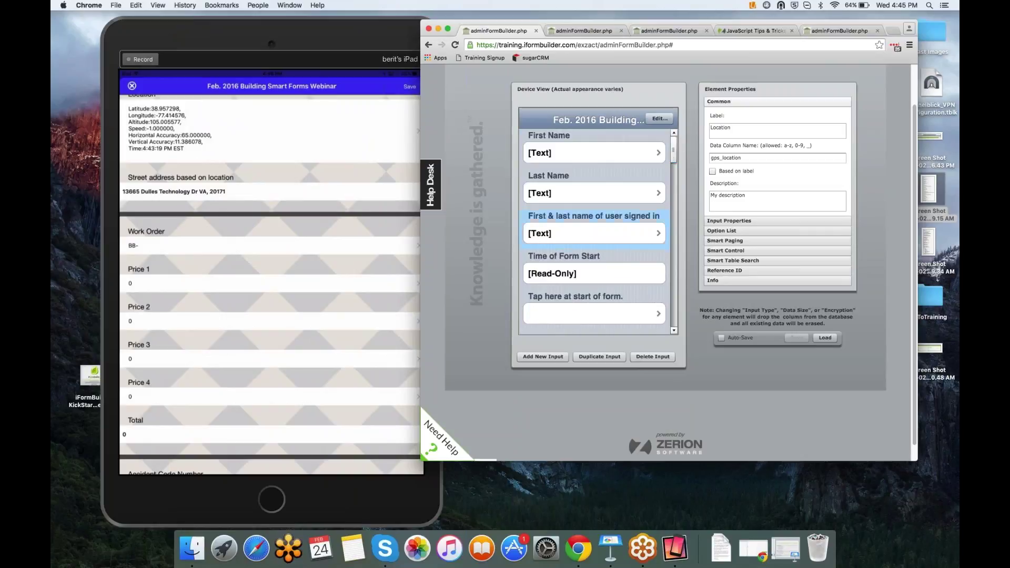
pyautogui.click(674, 331)
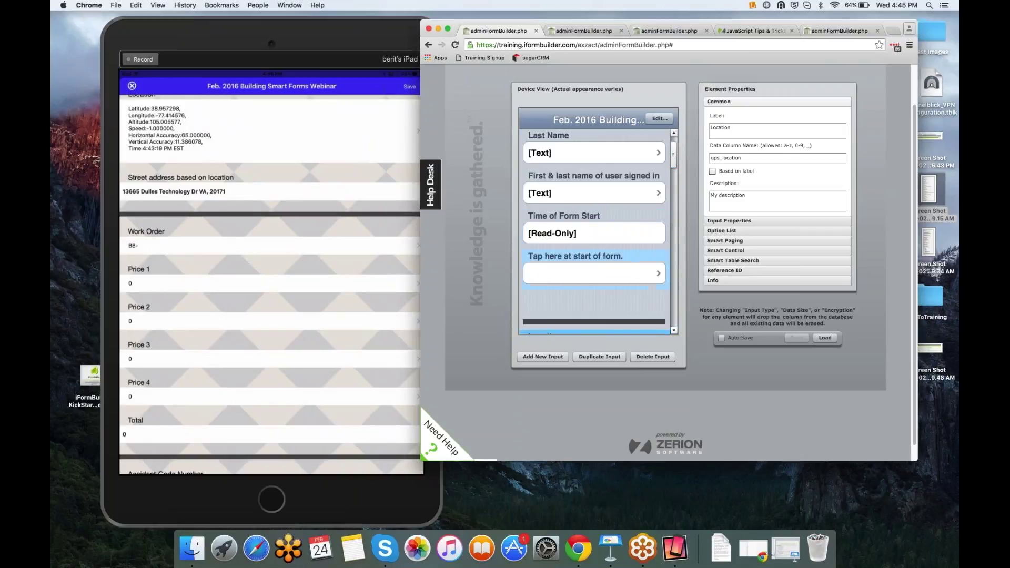
pyautogui.click(636, 272)
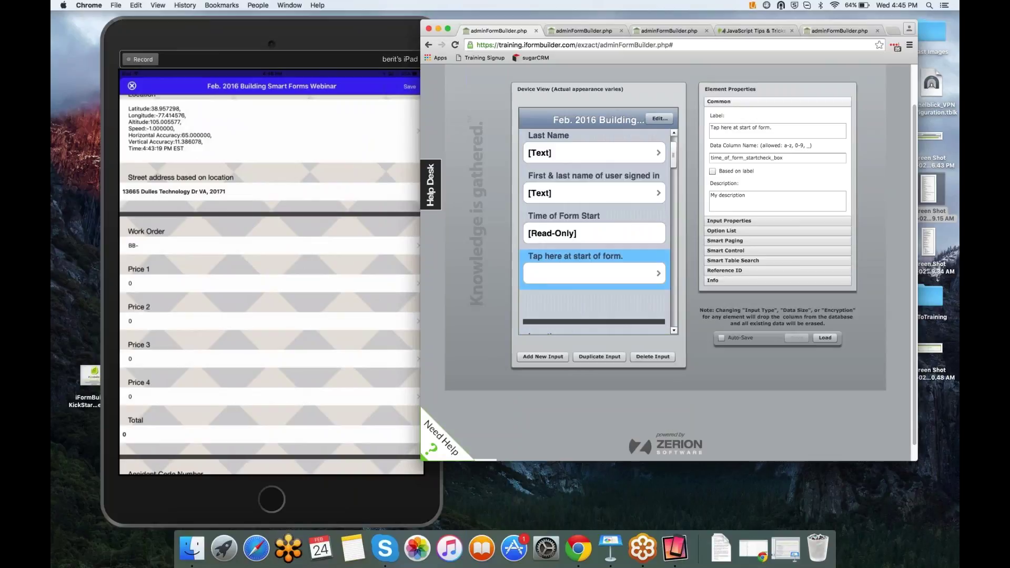
pyautogui.click(724, 221)
pyautogui.moveTo(768, 140)
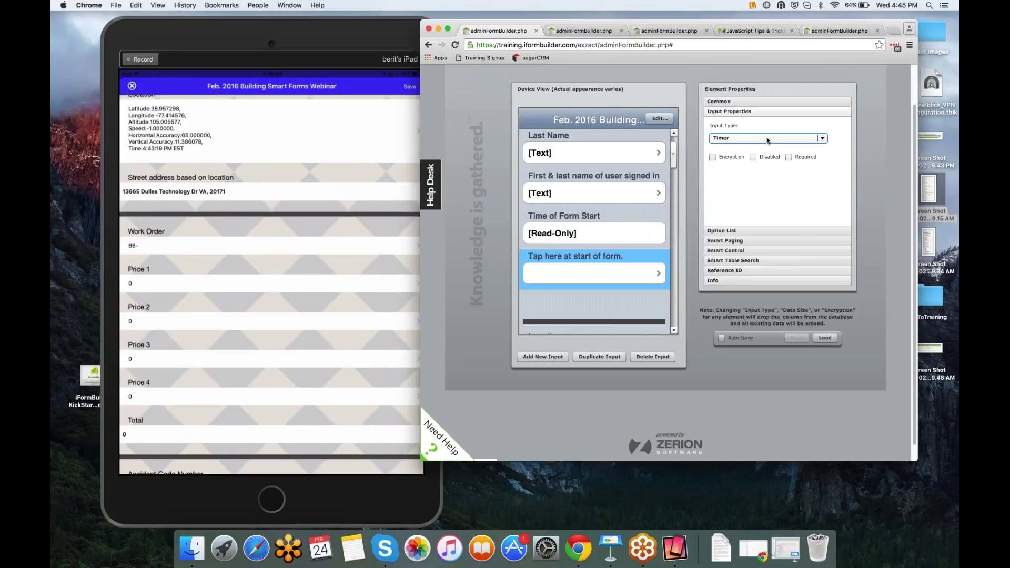
# View the price and total fields on the mirrored iPad, and examine the Price 4 element's dynamic value in the form builder.
pyautogui.click(273, 33)
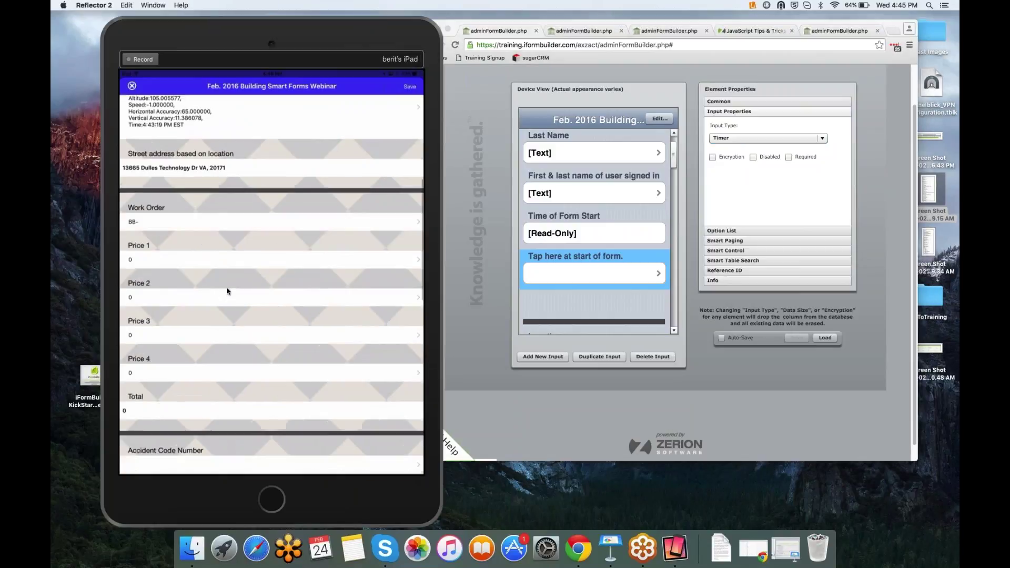
pyautogui.moveTo(352, 46); pyautogui.dragTo(409, 38)
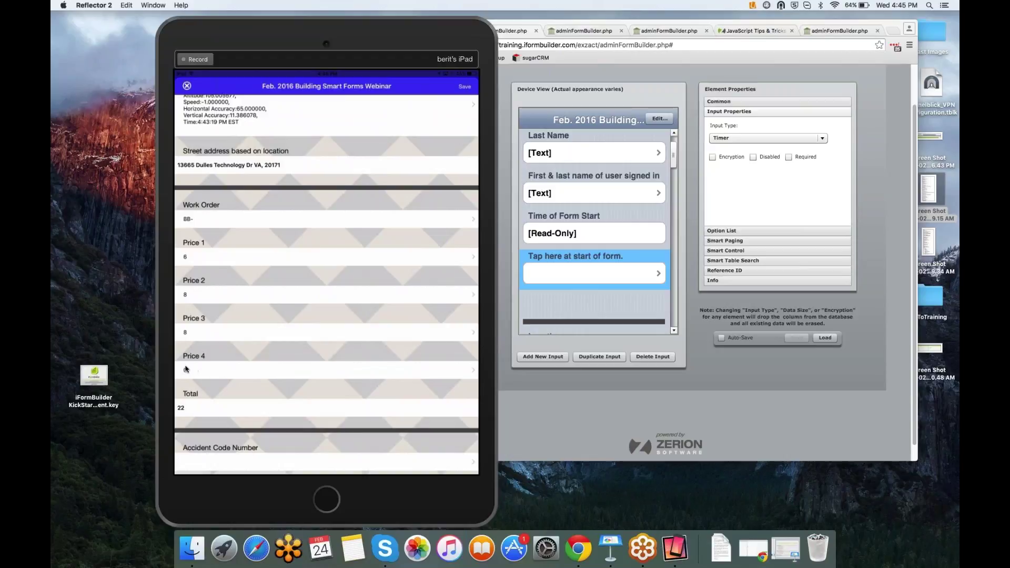
pyautogui.click(672, 161)
pyautogui.moveTo(673, 161); pyautogui.dragTo(673, 224)
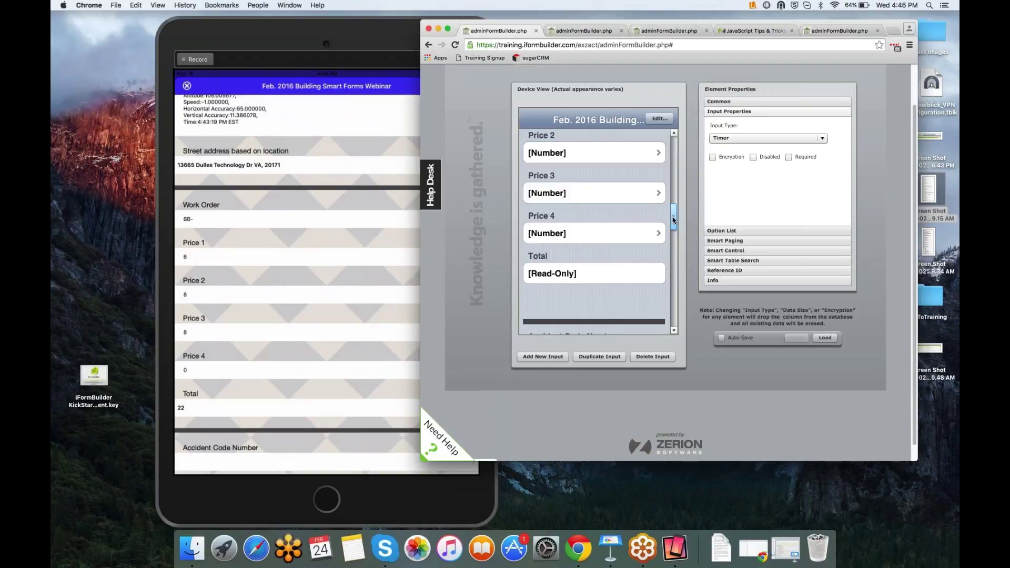
pyautogui.click(594, 231)
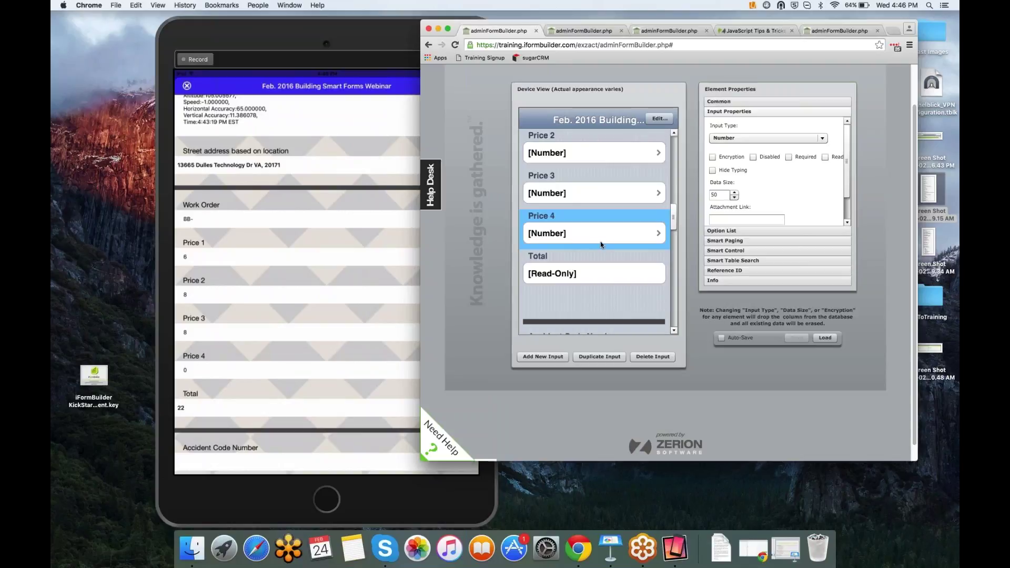
pyautogui.click(726, 250)
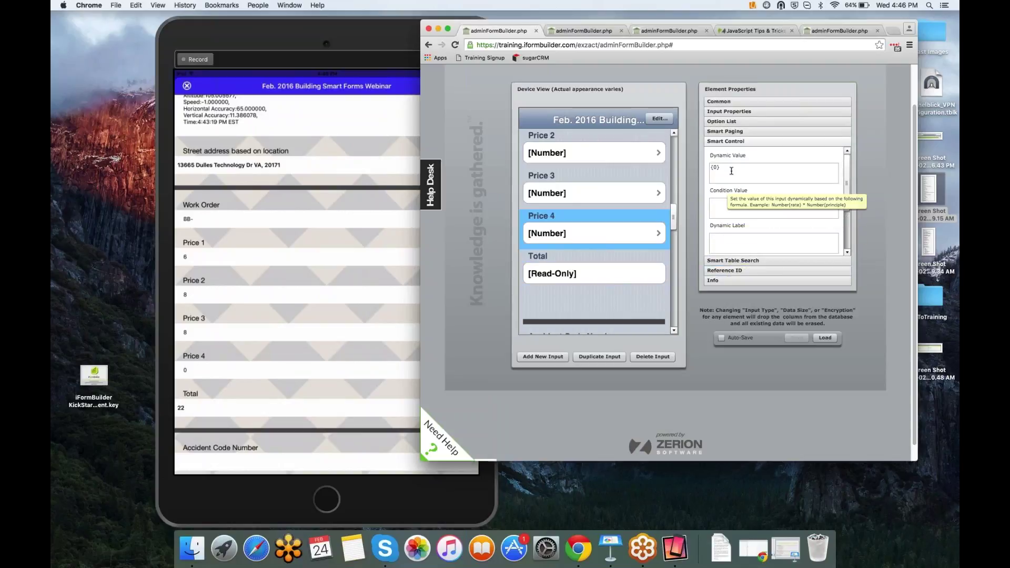
pyautogui.tripleClick(714, 167)
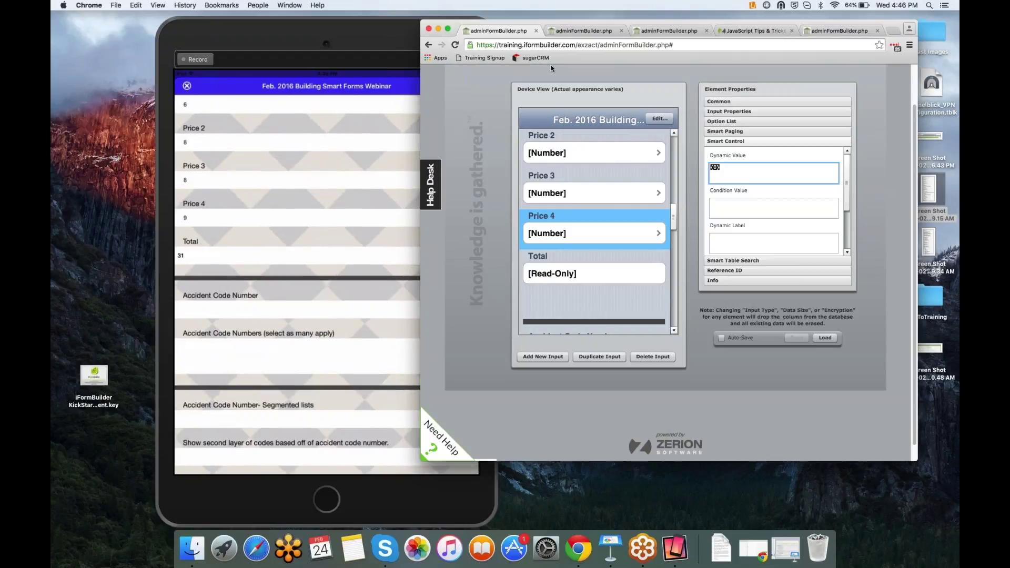
# Select Other as the Accident Code Number on the mirrored iPad form.
pyautogui.click(223, 263)
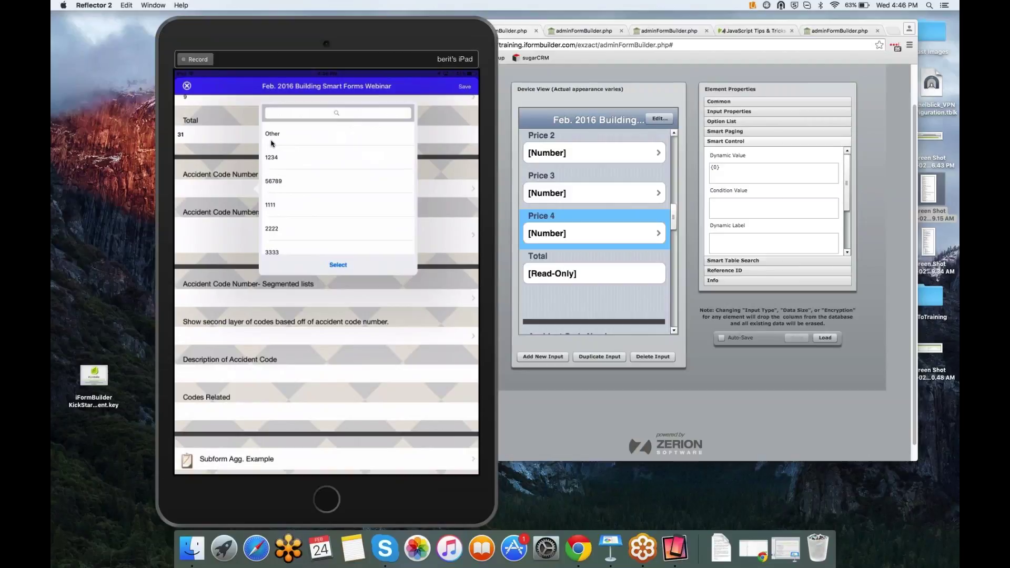
pyautogui.scroll(-1, 272, 144)
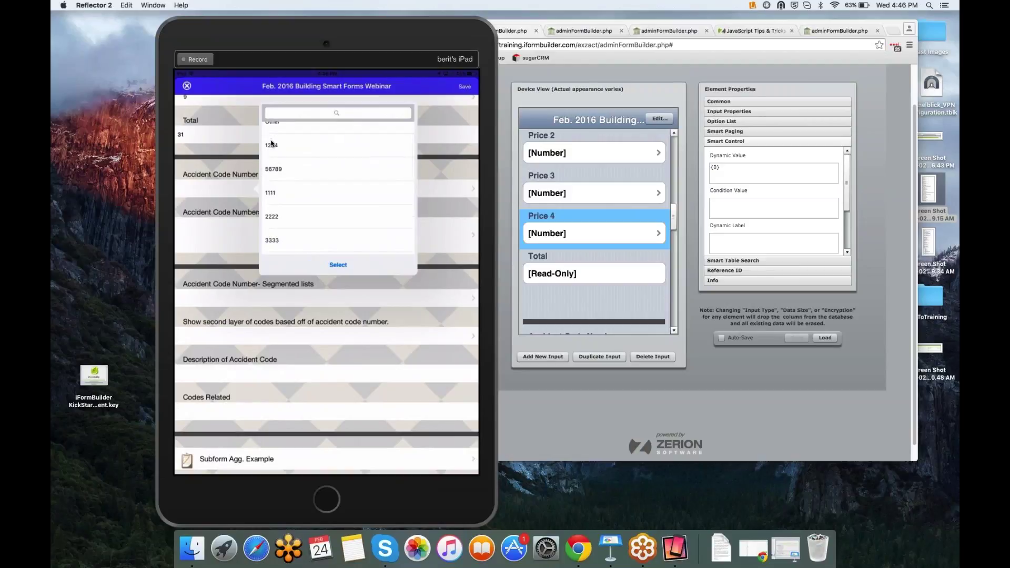
pyautogui.scroll(1, 272, 143)
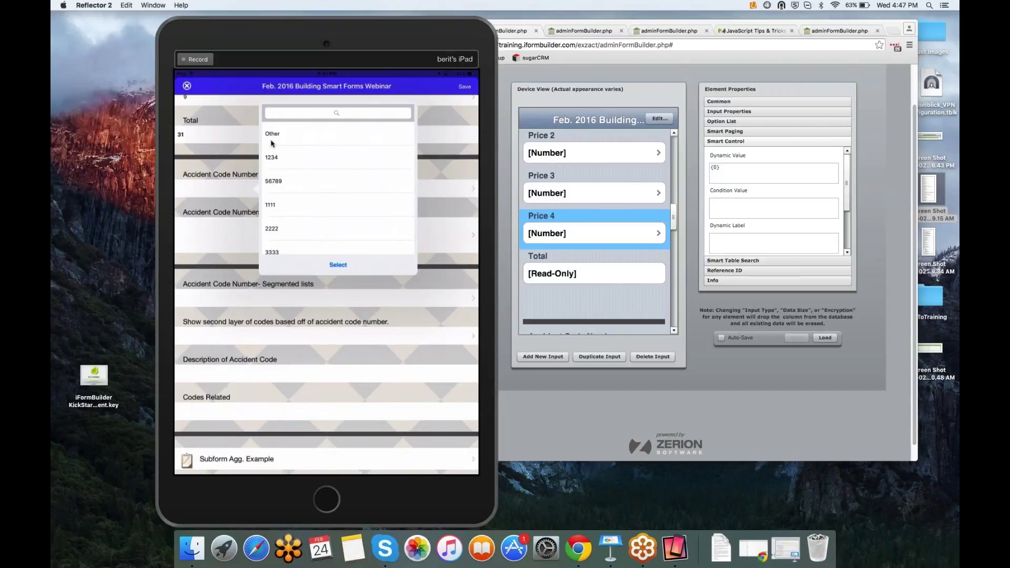
pyautogui.scroll(-1, 272, 143)
pyautogui.click(272, 137)
pyautogui.click(338, 264)
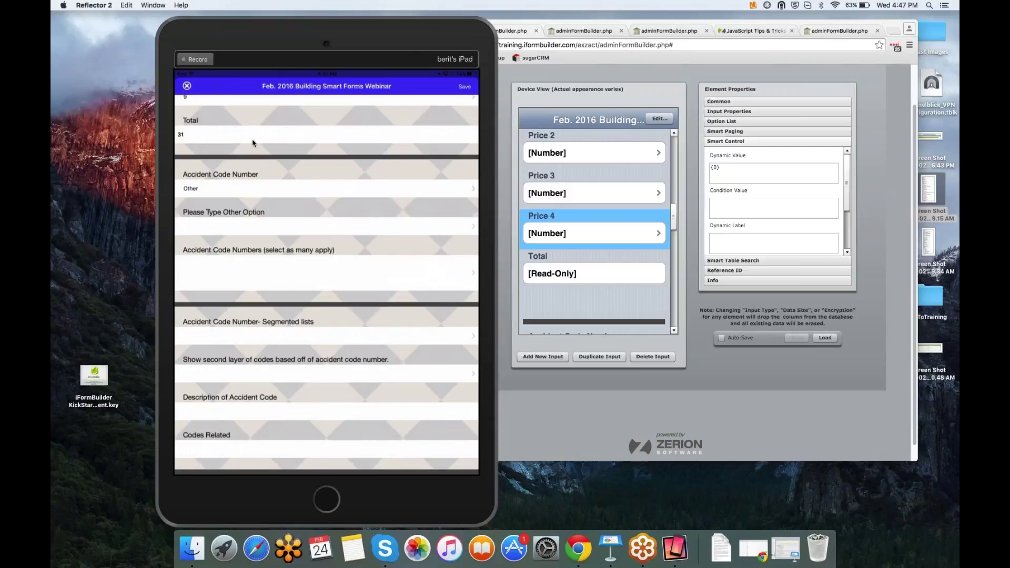
# Switch to the form builder in Chrome and locate the Accident Code Number and Please Type Other Option elements.
pyautogui.click(602, 24)
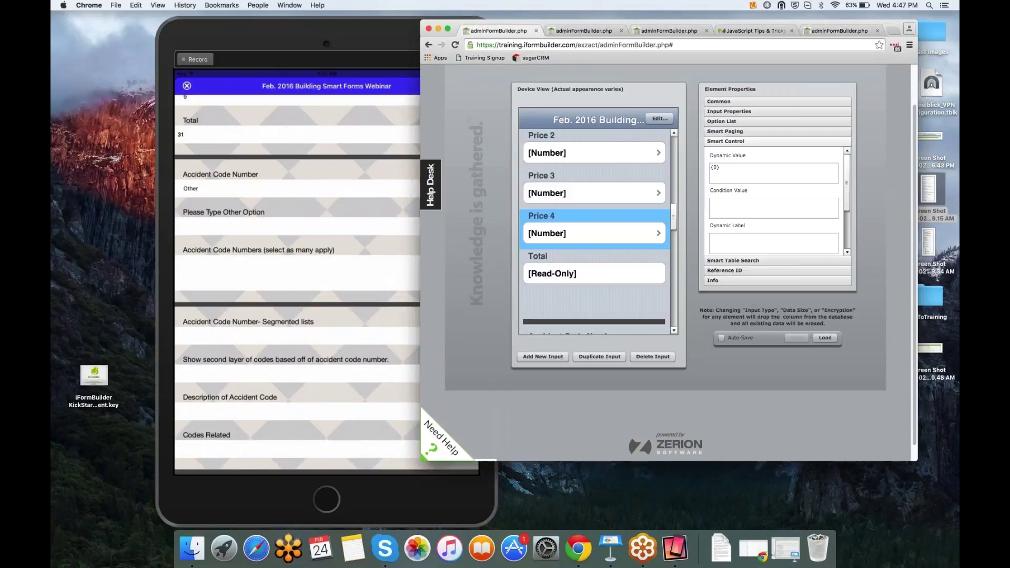
pyautogui.moveTo(673, 225); pyautogui.dragTo(670, 244)
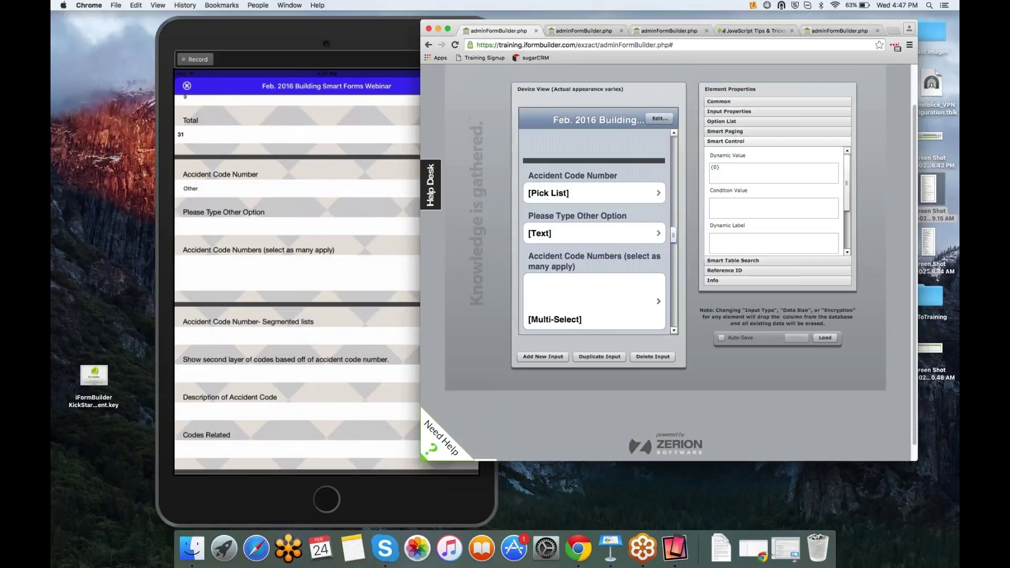
# Switch to the Keynote presentation and review the Default Elements, Overview of Smart Controls and Basic Calculations slides.
pyautogui.click(786, 553)
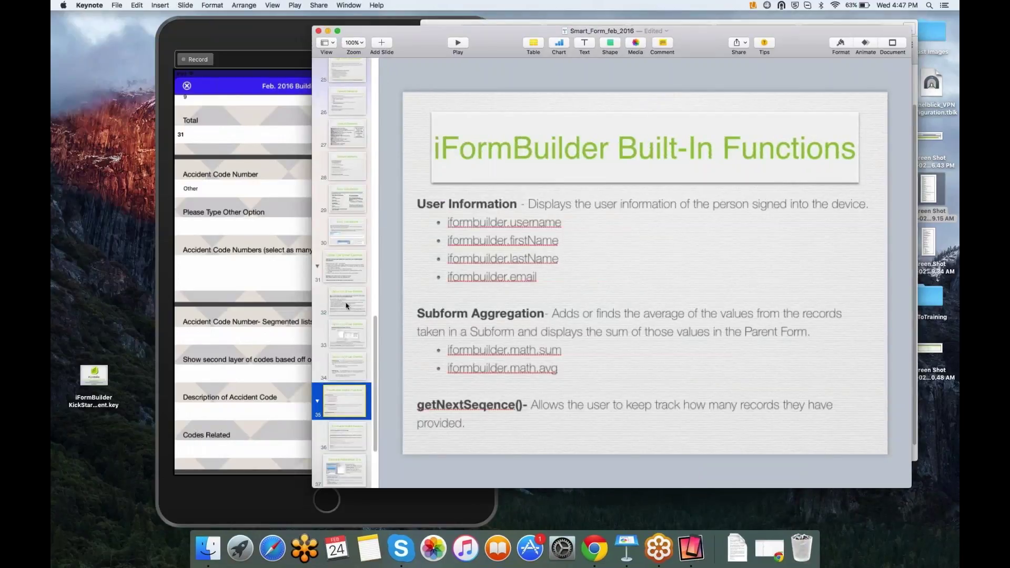
pyautogui.scroll(2, 360, 139)
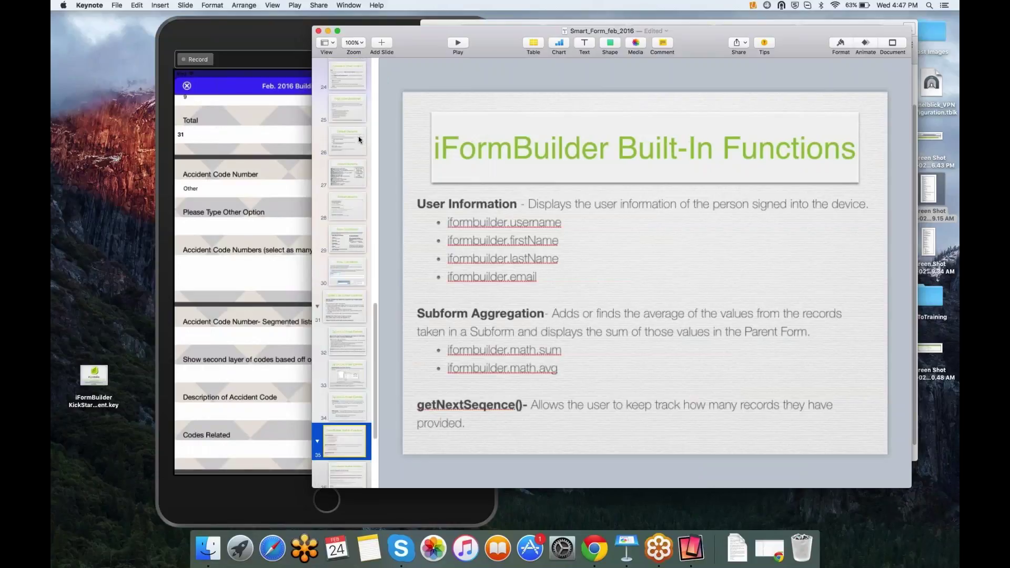
pyautogui.click(360, 139)
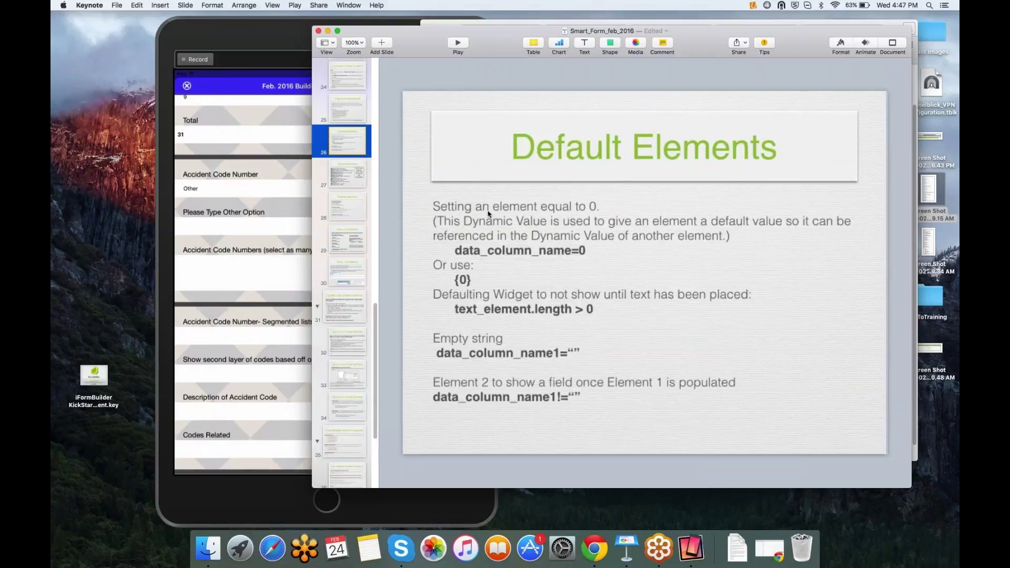
pyautogui.click(351, 74)
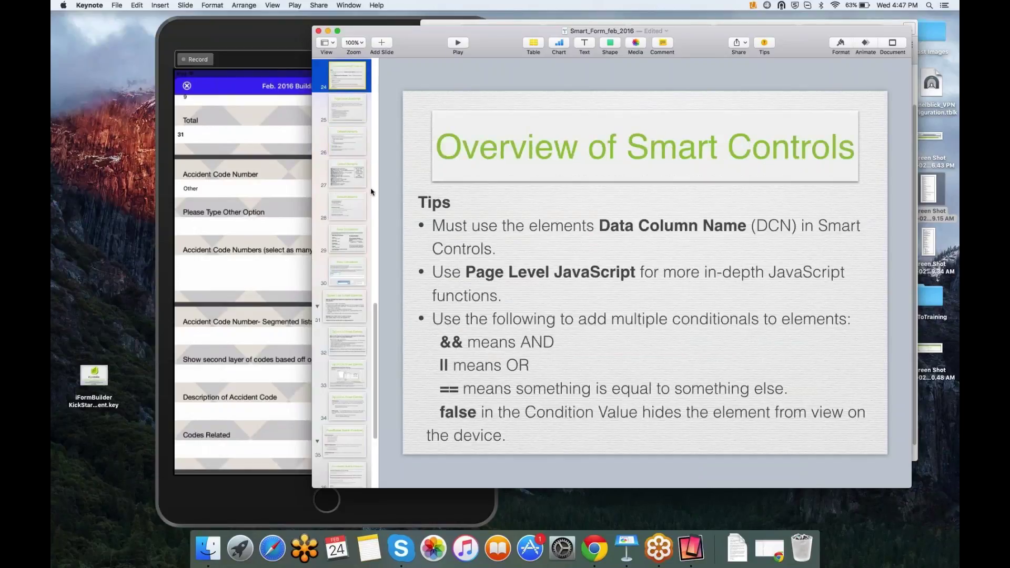
pyautogui.click(357, 238)
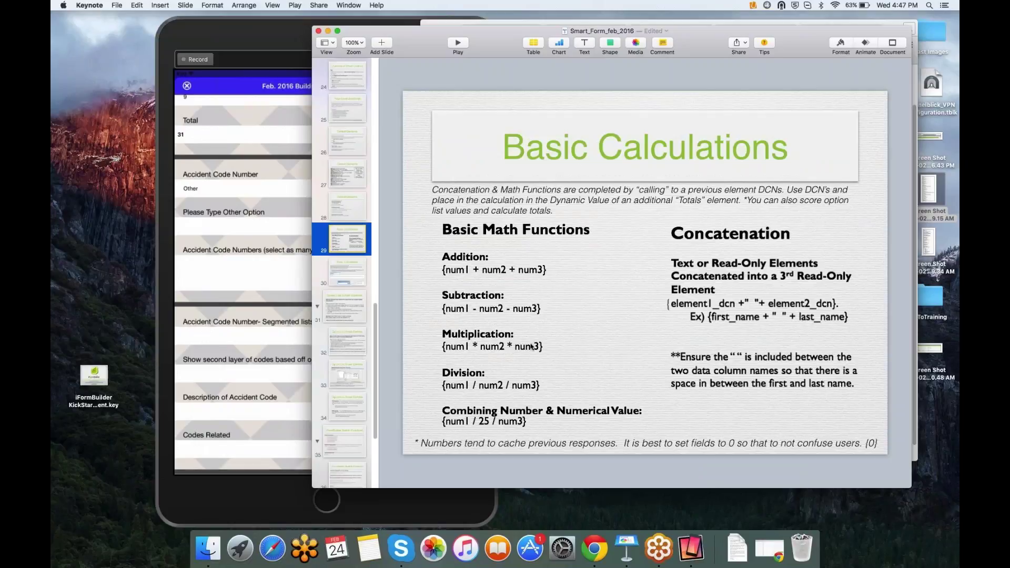
# Review the Option List Smart Controls slide and minimize the presentation to return to the form builder.
pyautogui.click(347, 315)
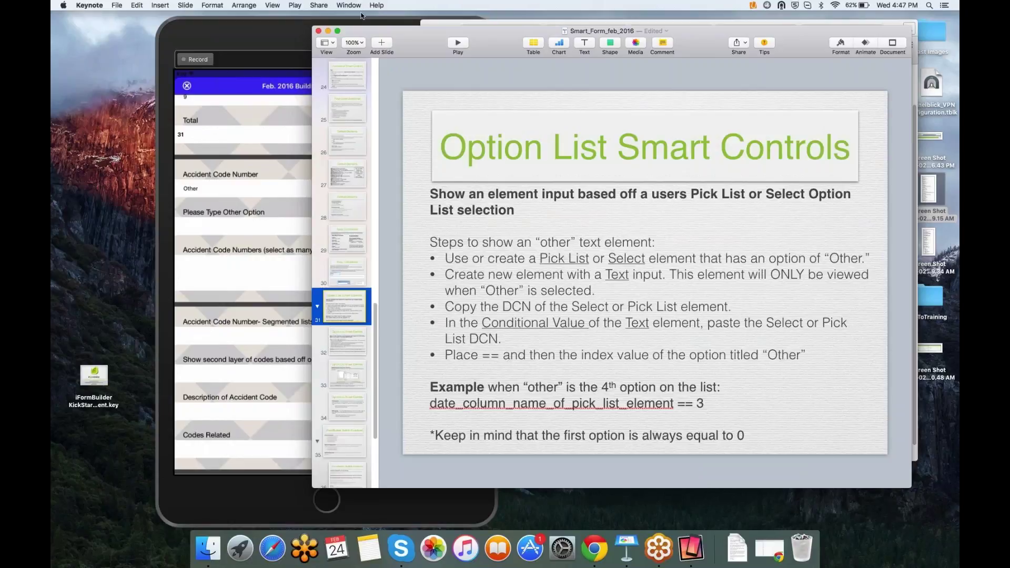
pyautogui.click(328, 32)
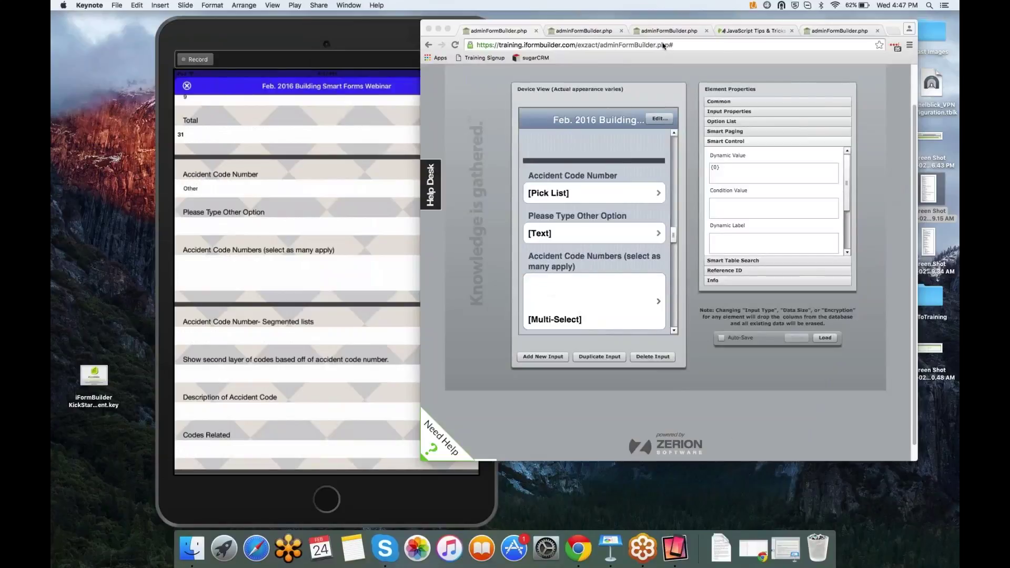
# Examine the Accident Code Numbers option list of the Accident Code Number element in the Option List Manager, including its advanced index and key values.
pyautogui.click(626, 231)
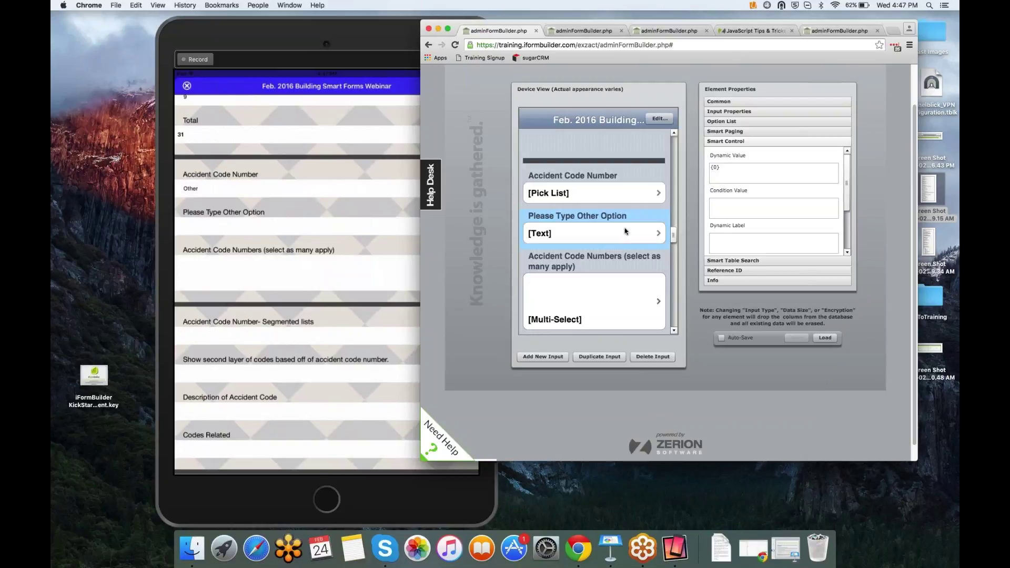
pyautogui.click(641, 186)
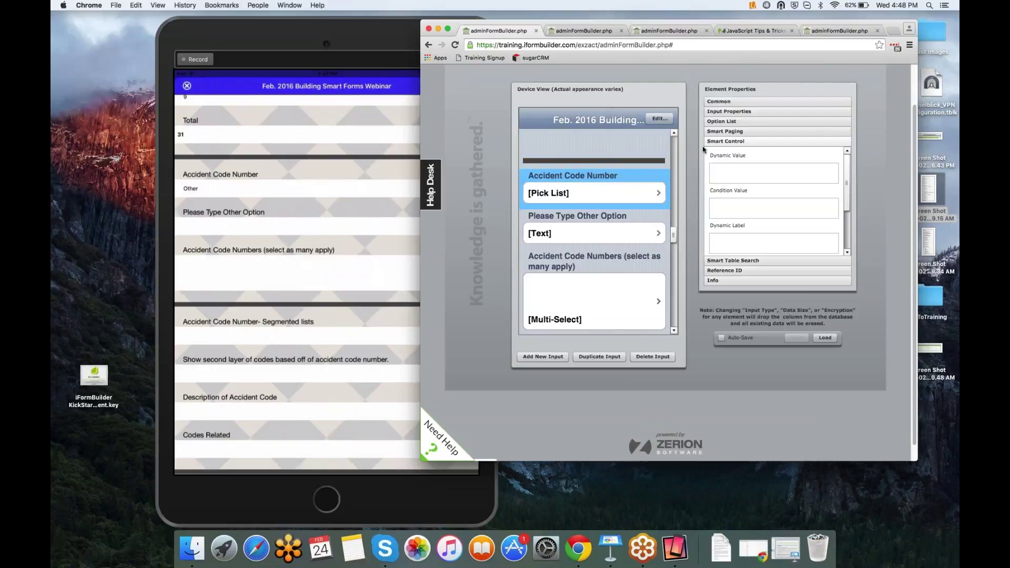
pyautogui.click(729, 123)
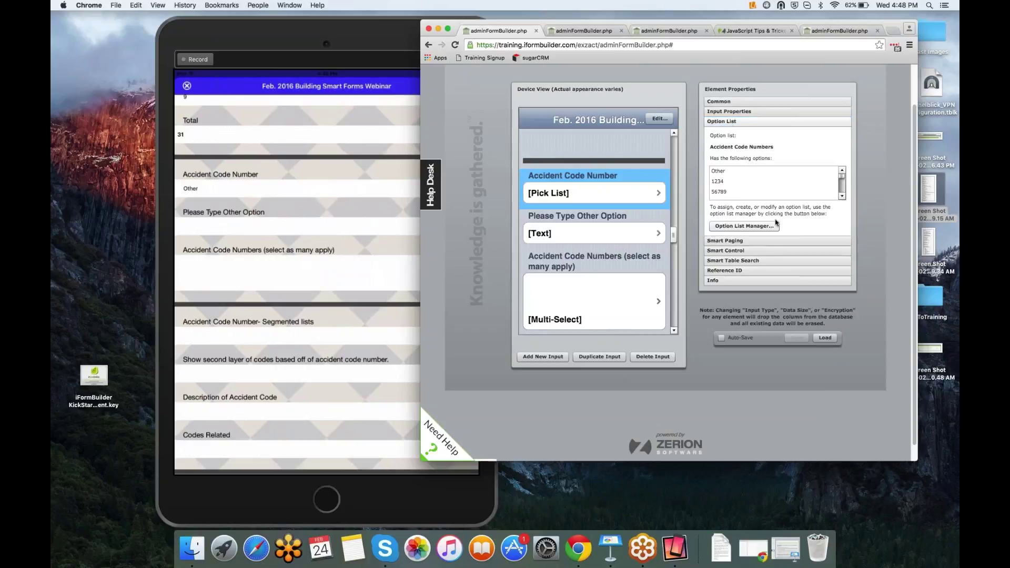
pyautogui.click(773, 226)
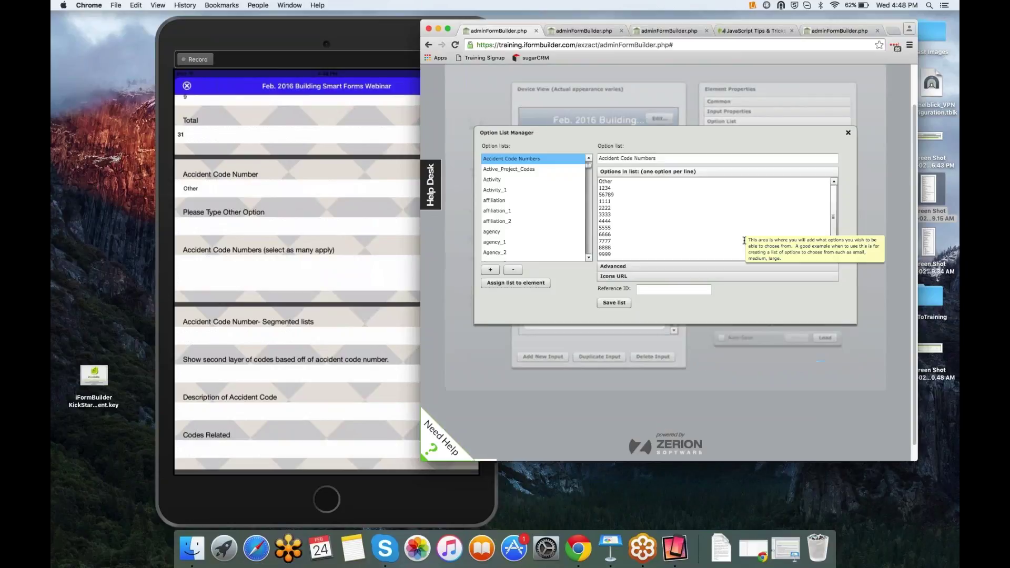
pyautogui.click(646, 267)
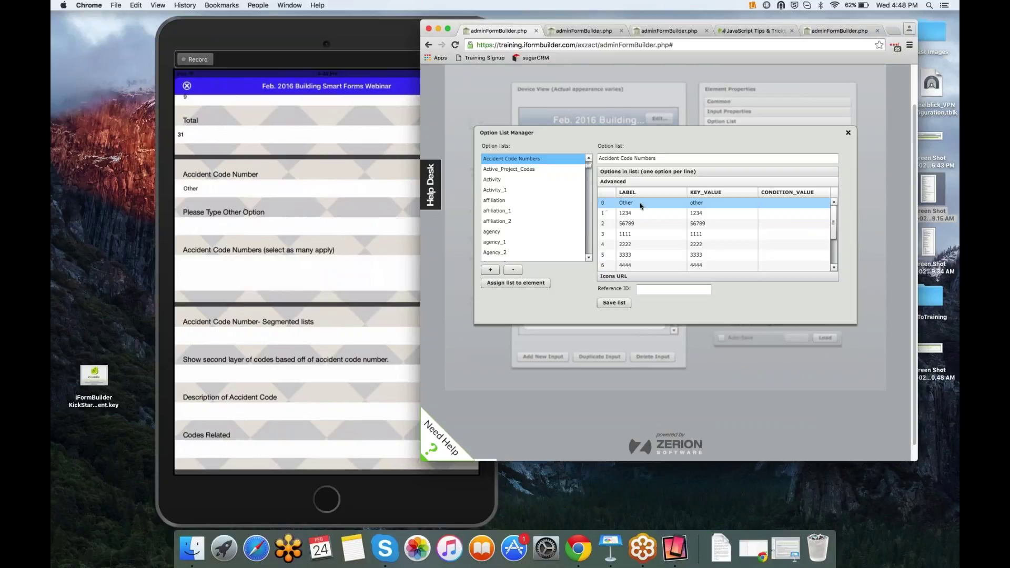
pyautogui.click(848, 133)
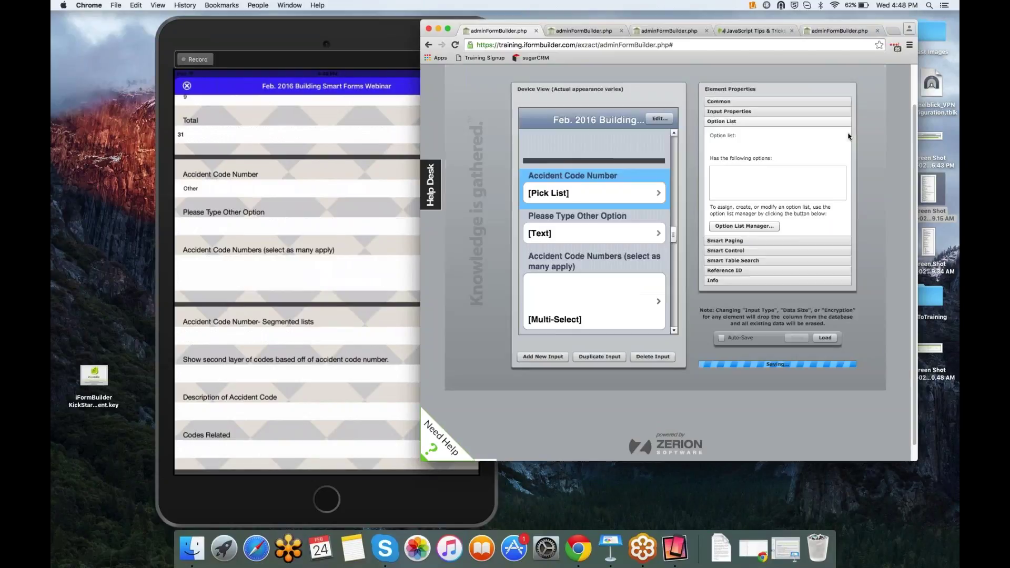
# Examine the condition value in the Smart Control properties of the Please Type Other Option element.
pyautogui.click(590, 217)
pyautogui.click(726, 251)
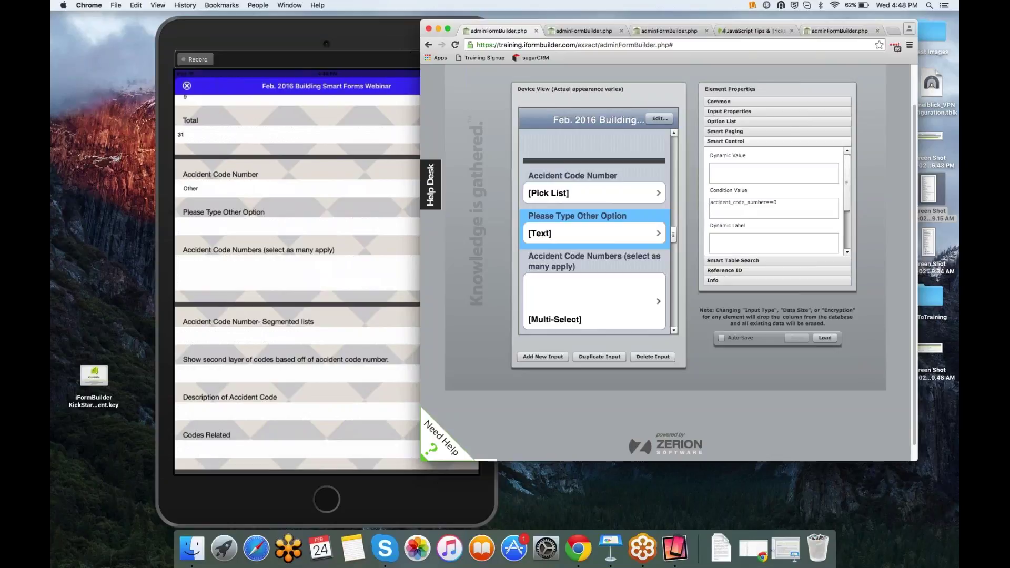
pyautogui.moveTo(708, 209); pyautogui.dragTo(796, 208)
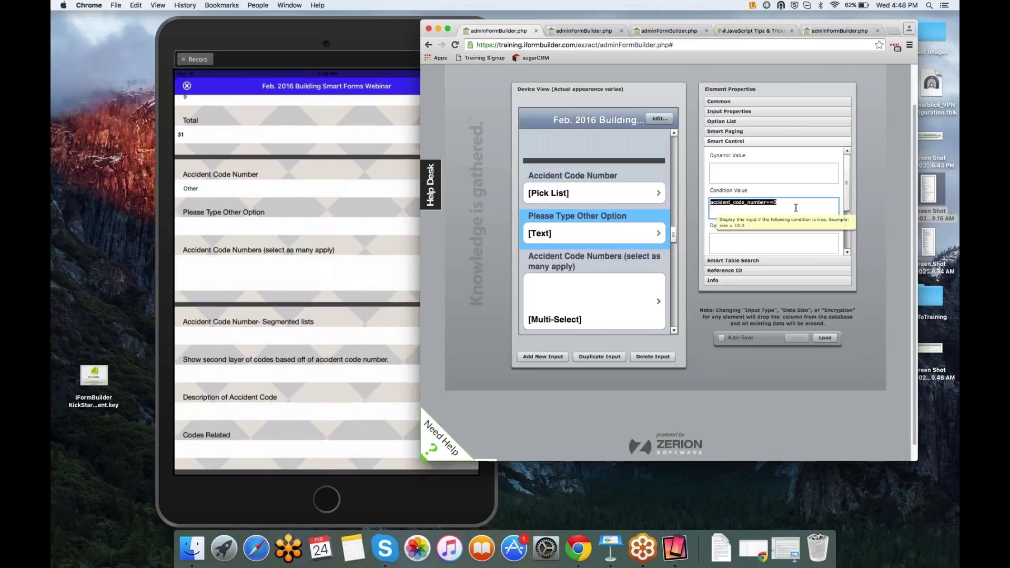
pyautogui.click(766, 202)
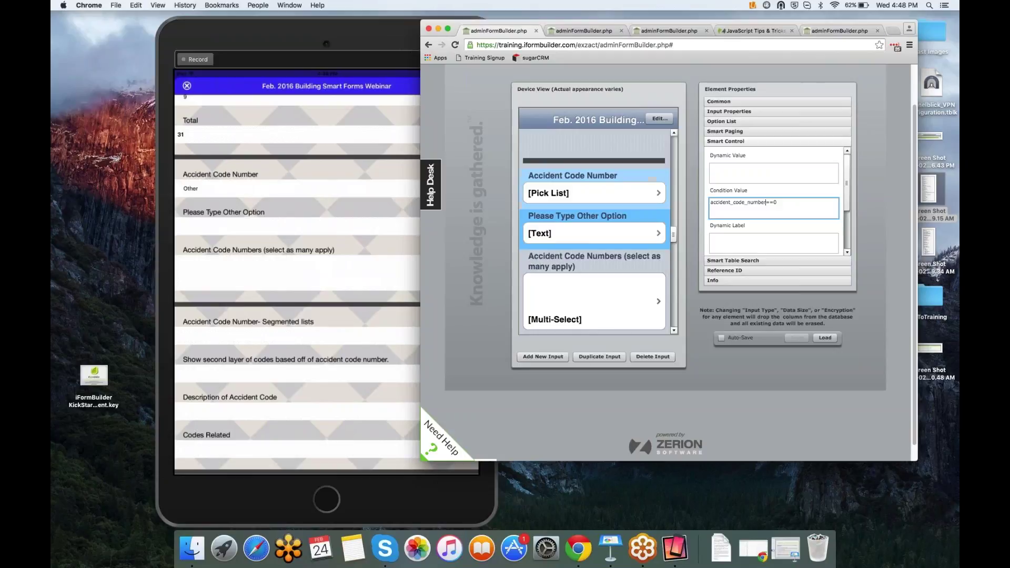
pyautogui.write('=')
# Switch to the Keynote presentation and review the Overview of Smart Controls tips slide.
pyautogui.click(786, 548)
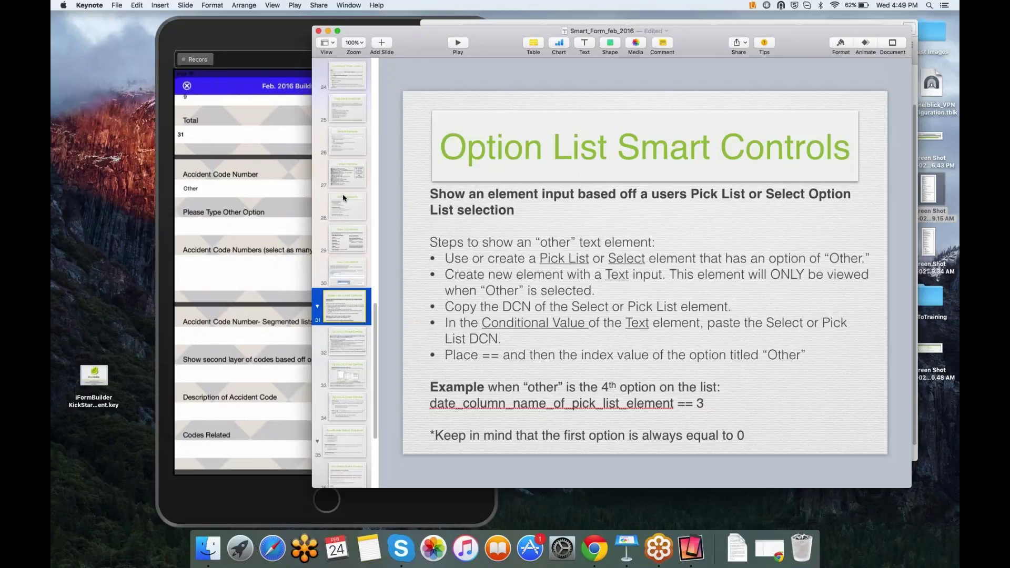
pyautogui.click(350, 87)
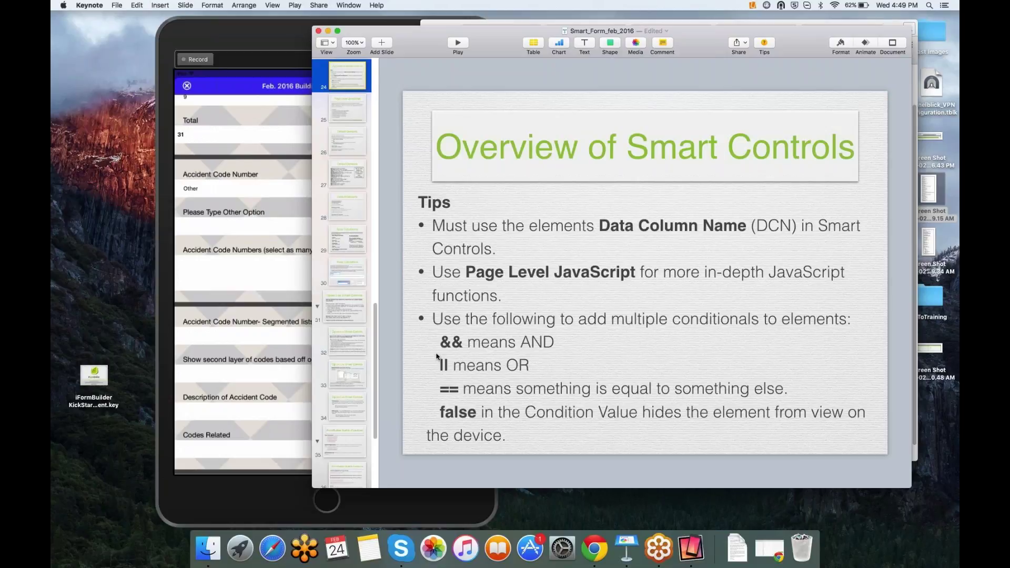
# View the lower fields of the mirrored iPad form, and switch to the form builder in Chrome, minimizing the calendar window.
pyautogui.click(267, 45)
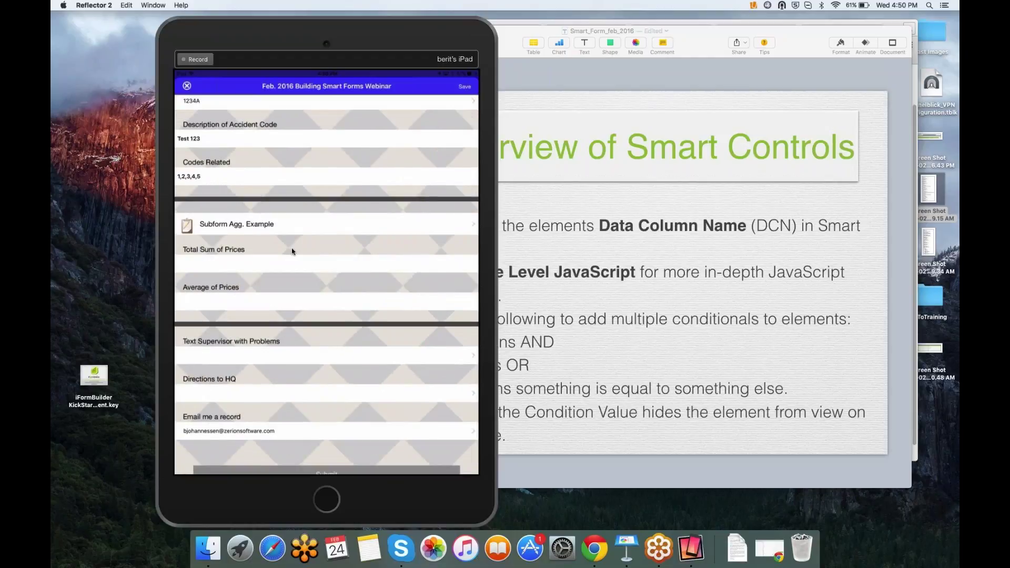
pyautogui.press('super+Tab')
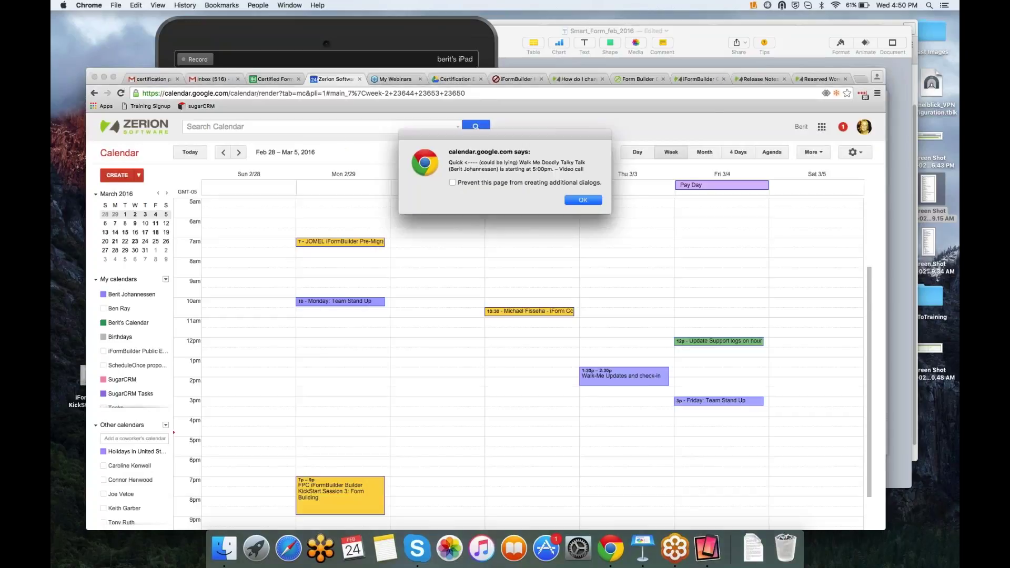
pyautogui.press('super+m')
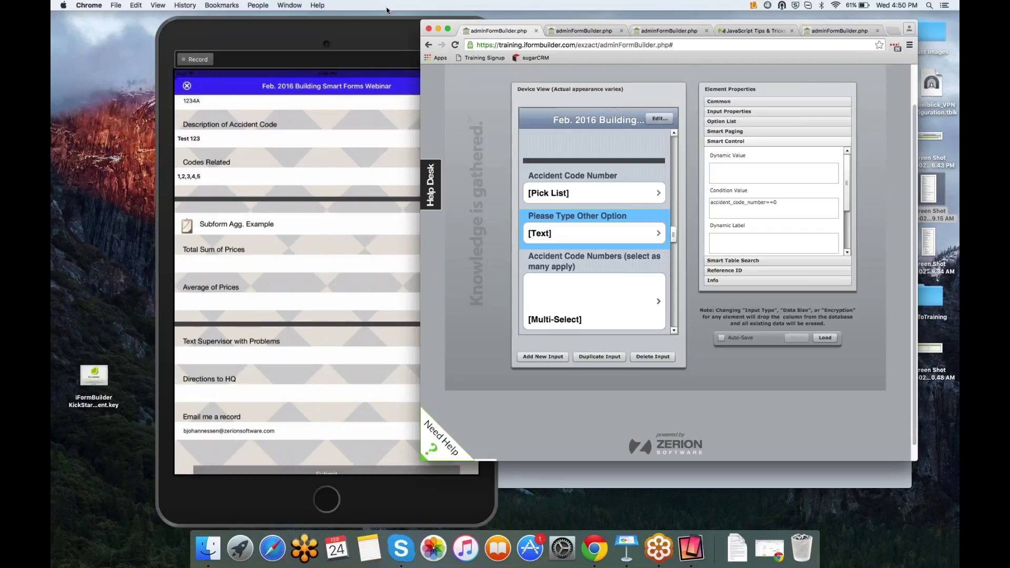
# Switch to the Keynote presentation and start the slideshow from the Overview of Smart Controls slide.
pyautogui.click(359, 43)
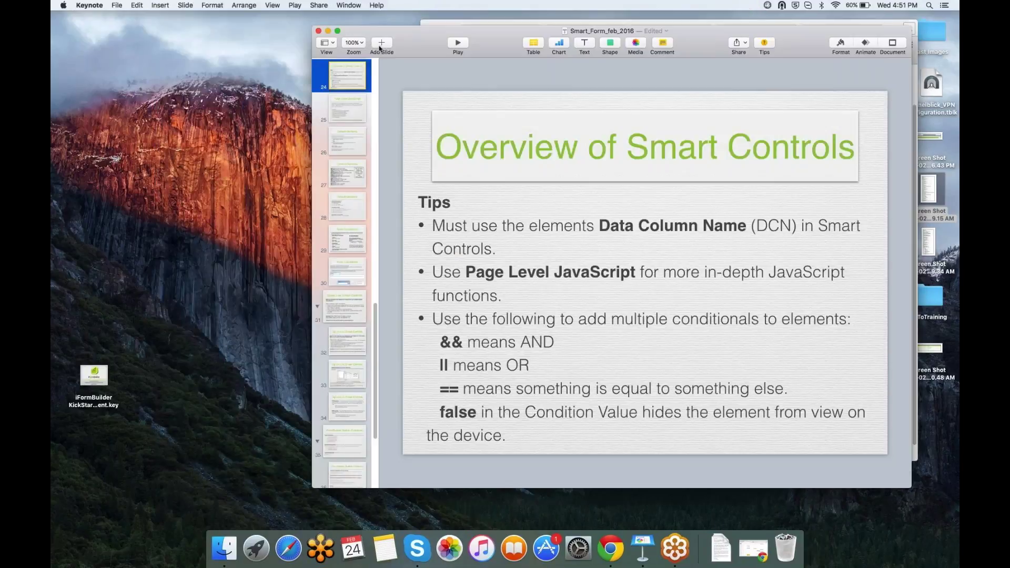
pyautogui.click(452, 42)
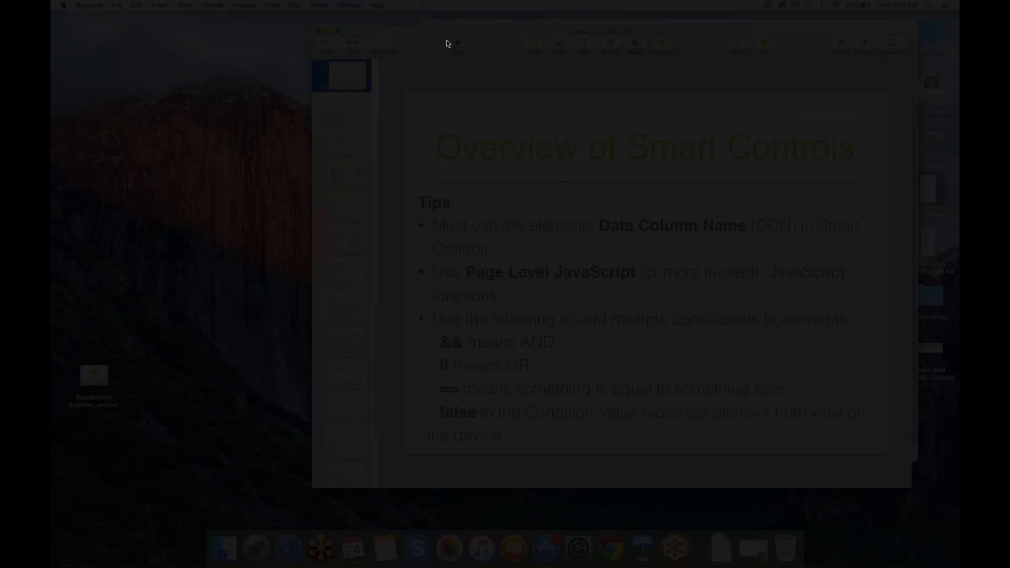